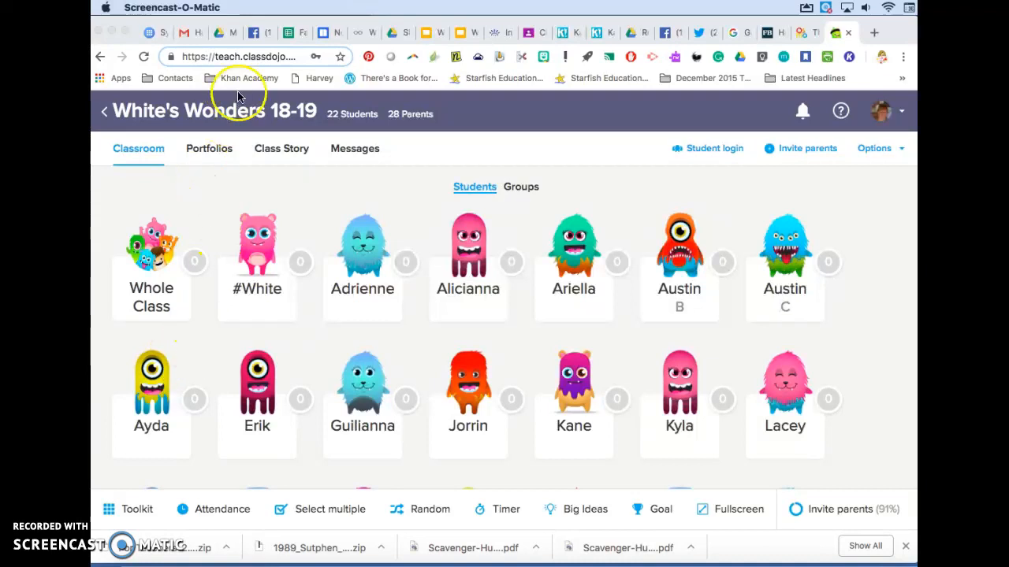
Switch to Google Drive and download the CD Boo Avatars folder from My Drive
click(223, 39)
click(222, 40)
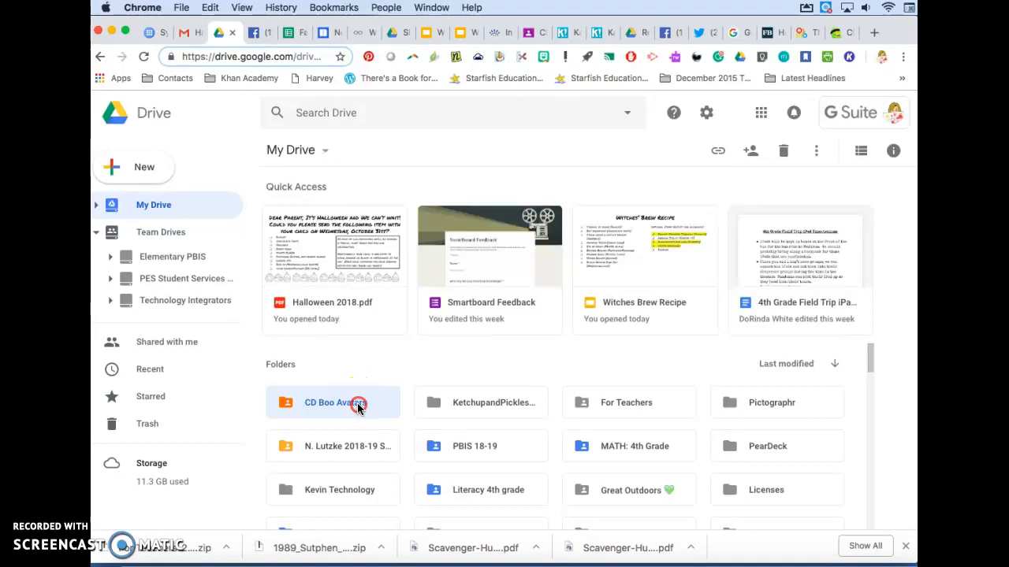
right_click(357, 402)
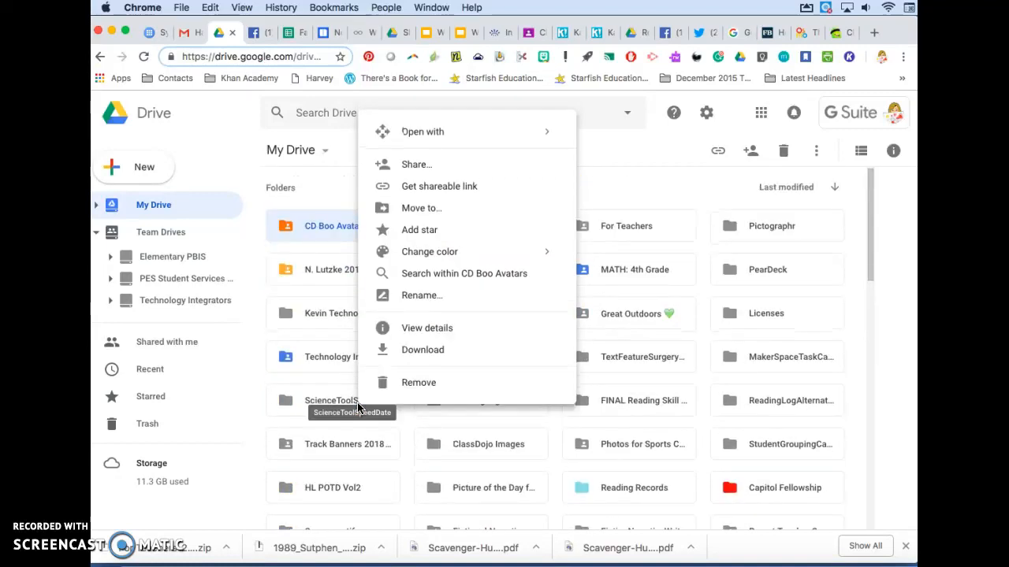
click(424, 351)
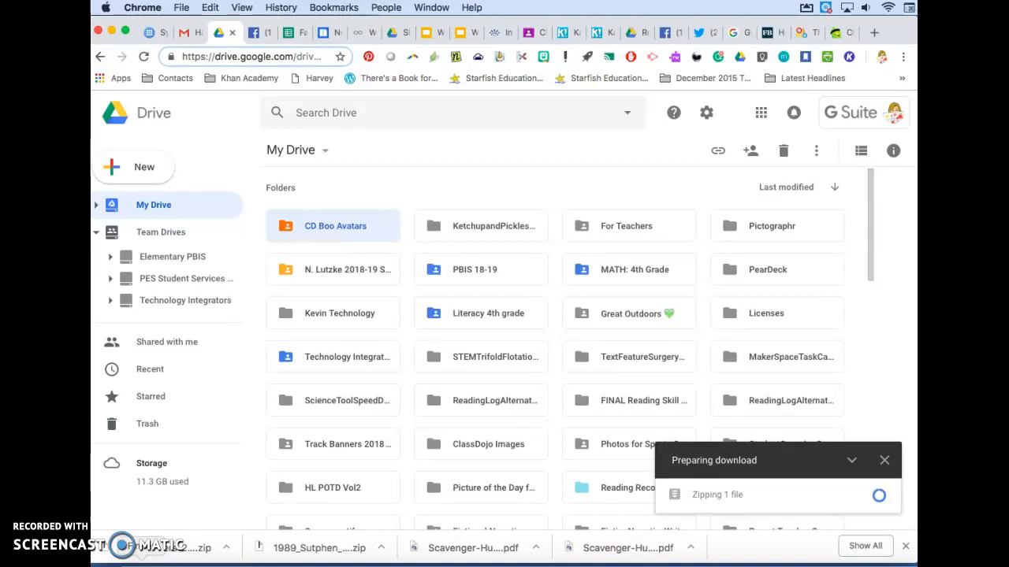
Look for the CD Boo Avatars folder among the computer's Downloads in Finder and close the Finder window
click(142, 565)
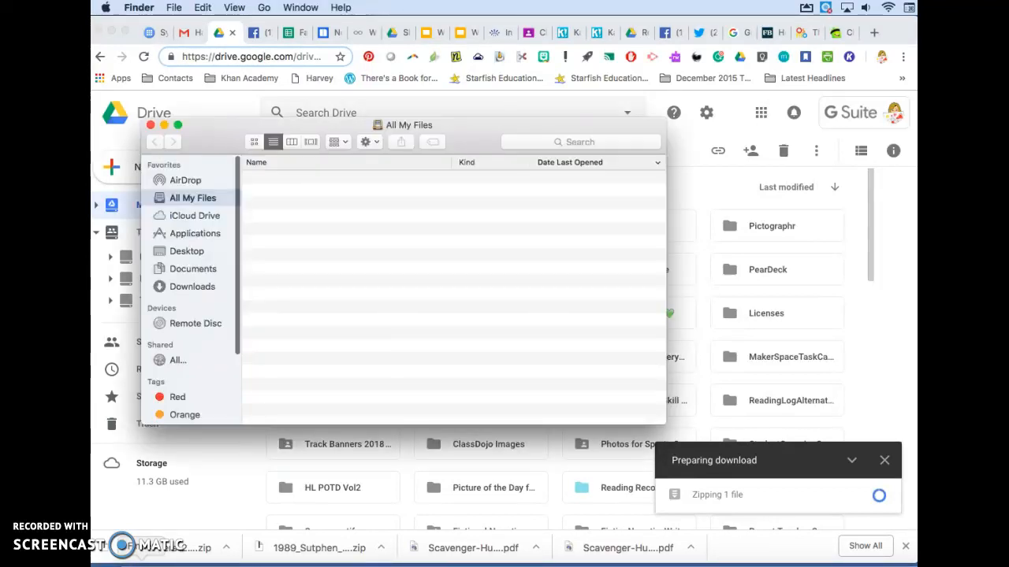
click(175, 292)
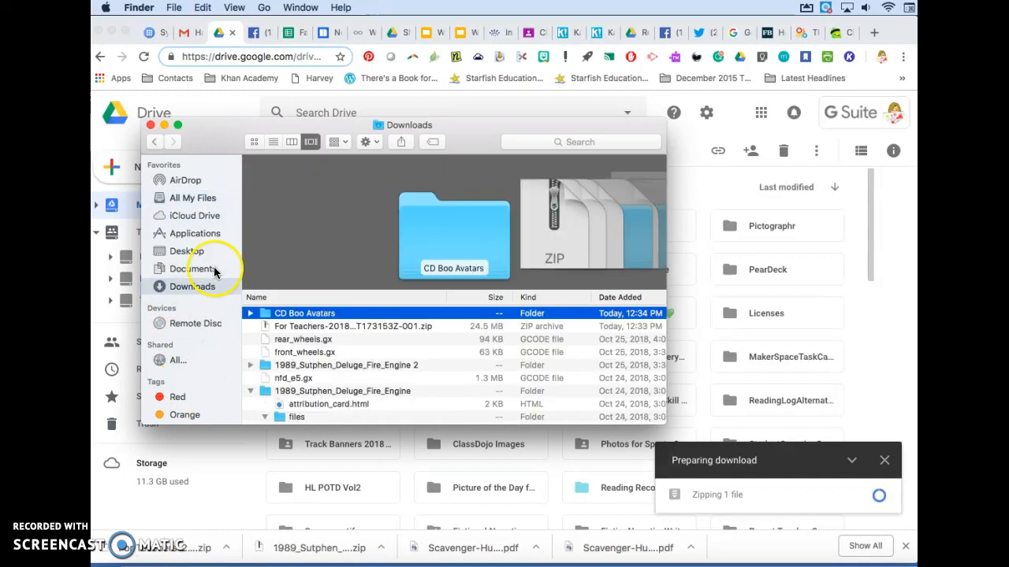
click(287, 315)
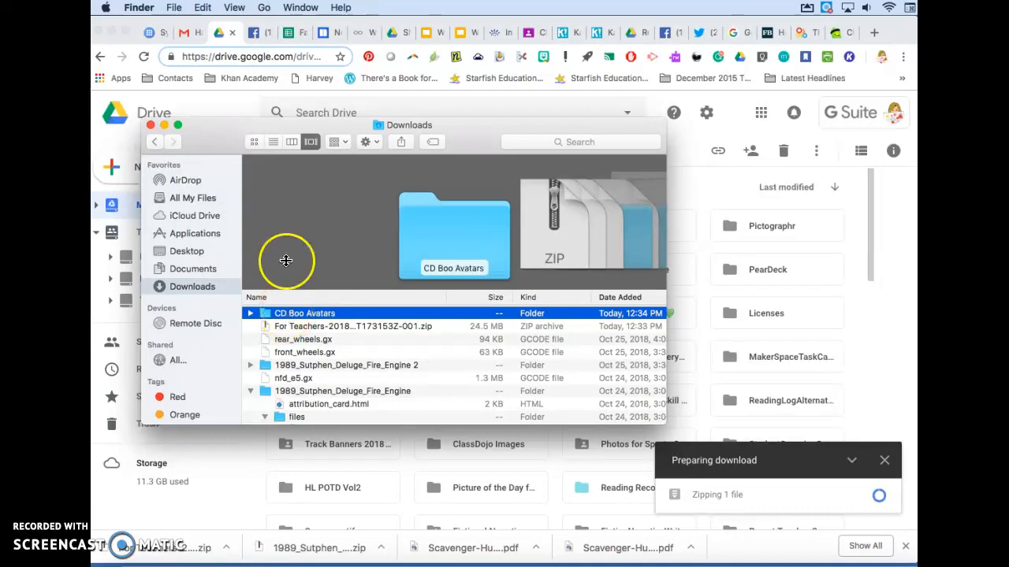
click(165, 126)
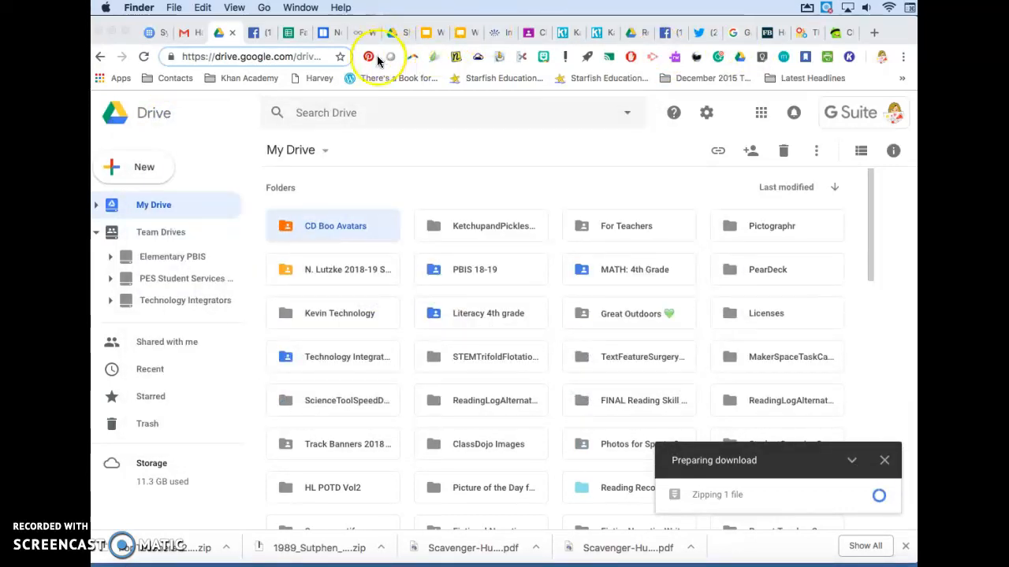
Switch back to ClassDojo and open the monster selection for the first student in the class editor
click(844, 36)
click(842, 34)
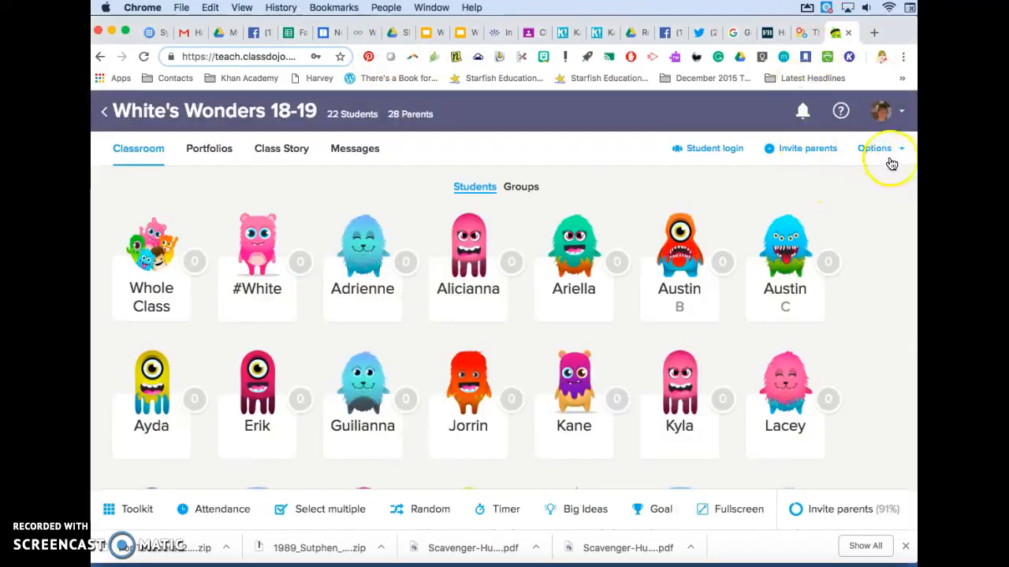
click(901, 153)
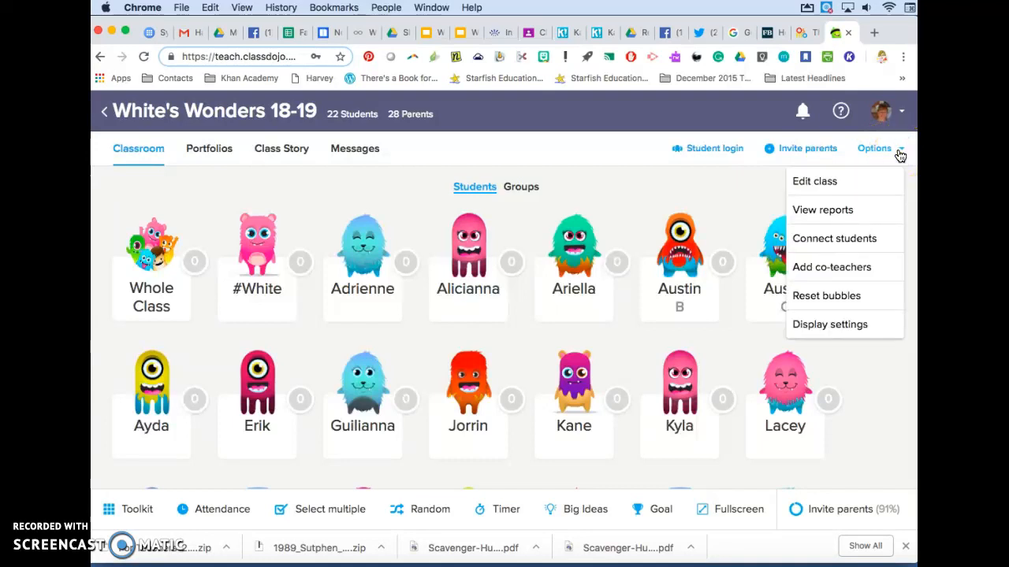
click(837, 181)
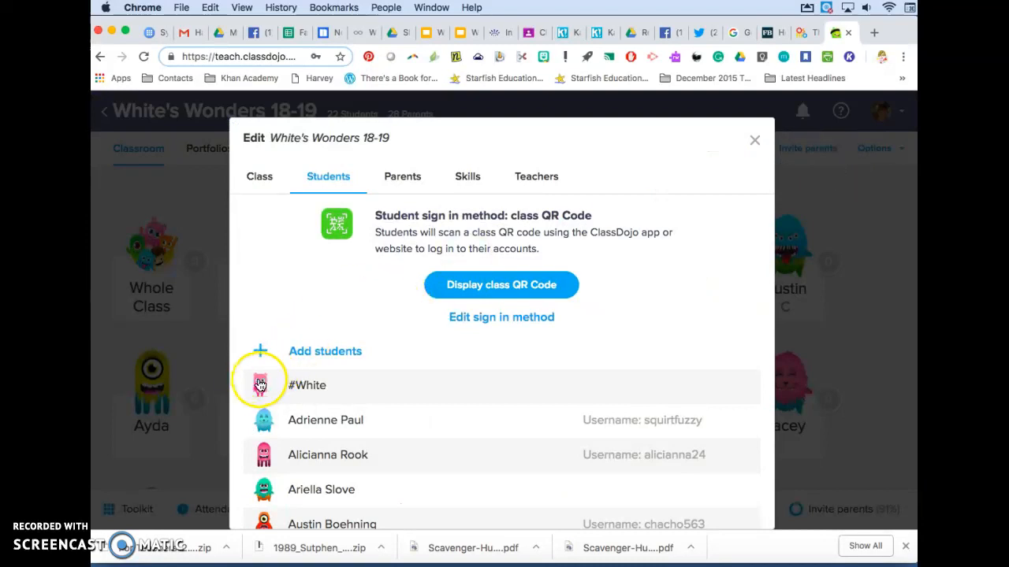
click(300, 391)
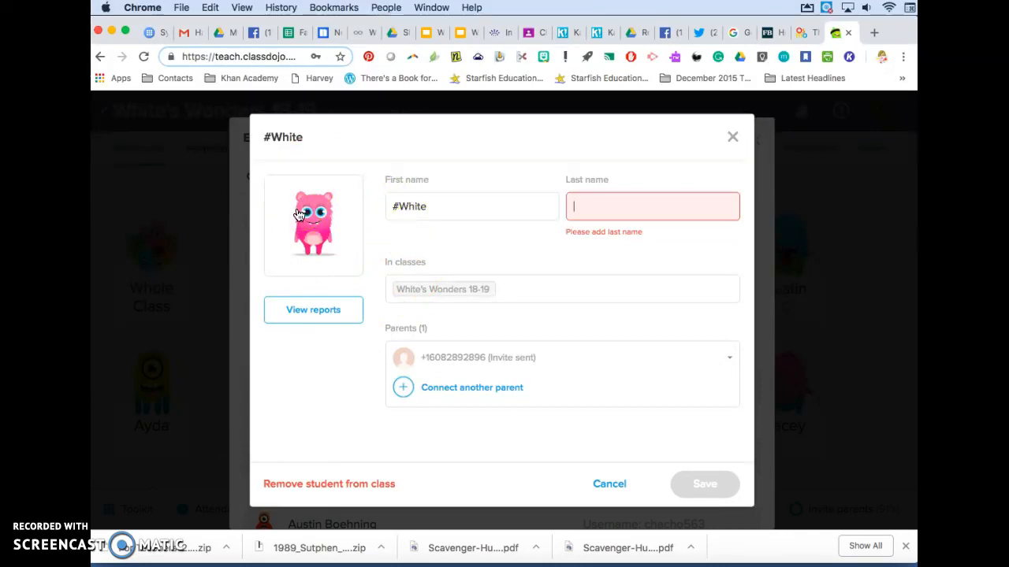
click(314, 222)
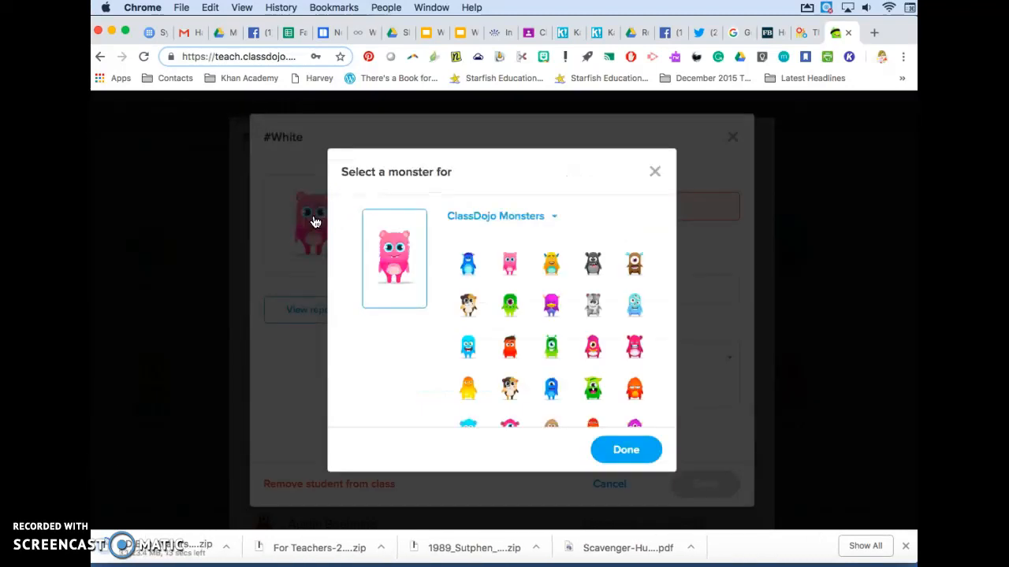
Create a new monster set named Boo Avatars
click(554, 219)
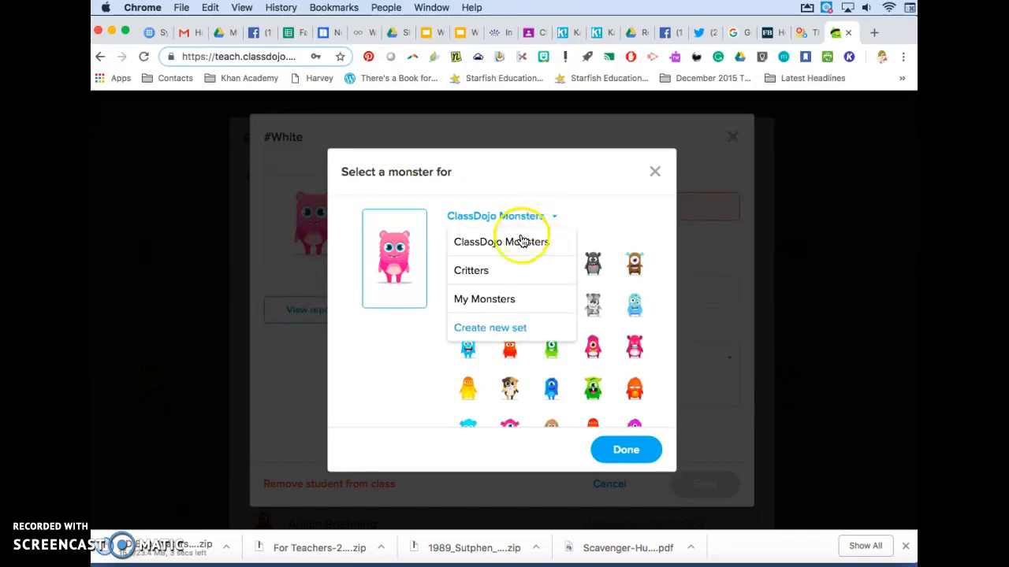
click(522, 334)
click(386, 313)
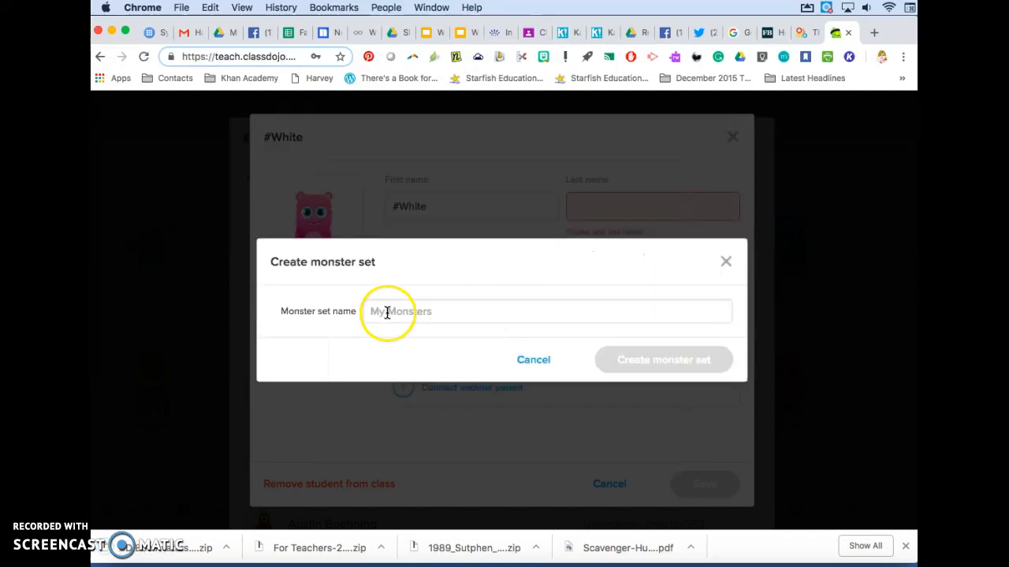
text(Boo Avatars)
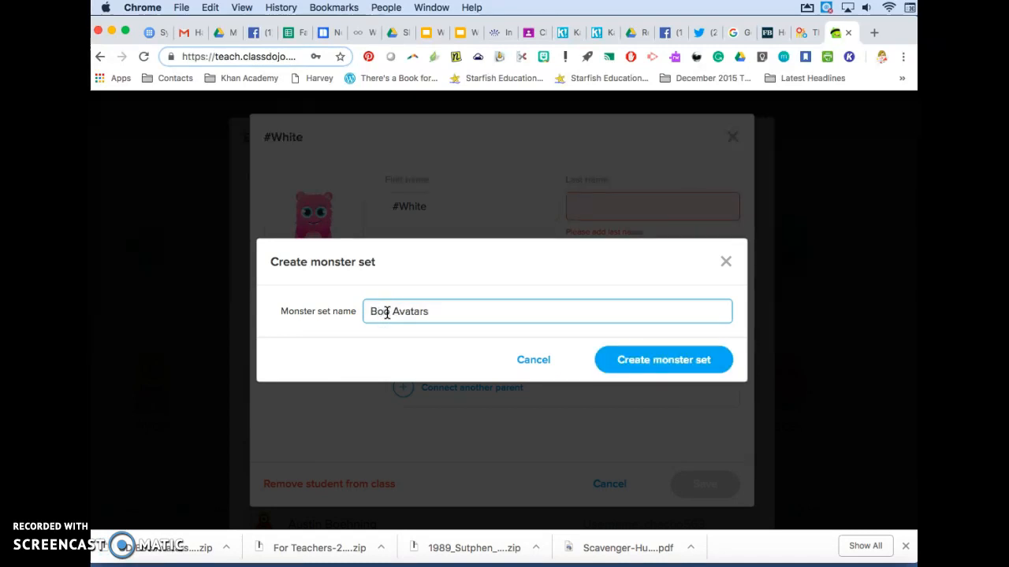
click(654, 362)
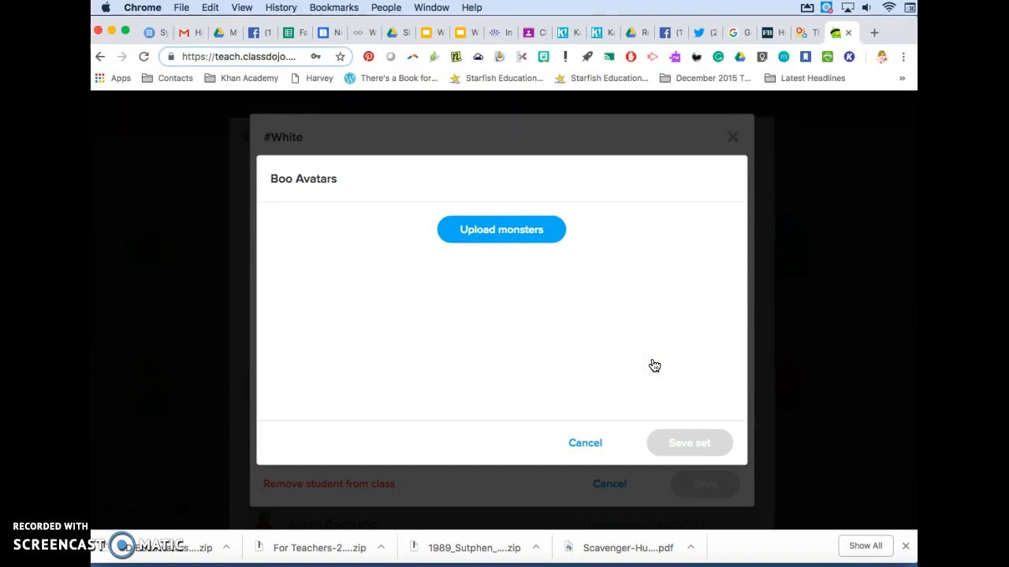
Start uploading monsters from the computer and browse to the CD Boo Avatars folder in Downloads
click(506, 232)
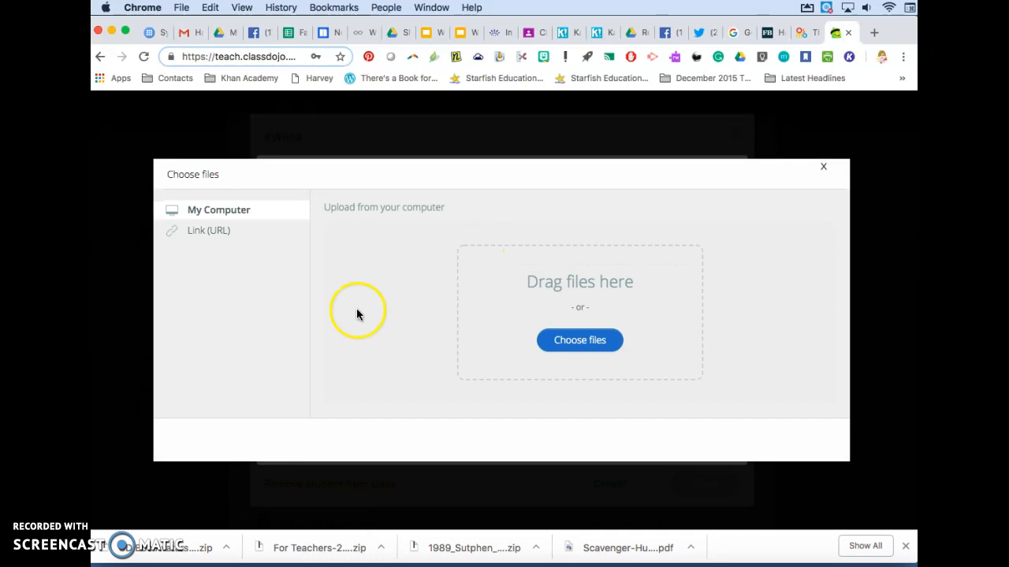
click(579, 347)
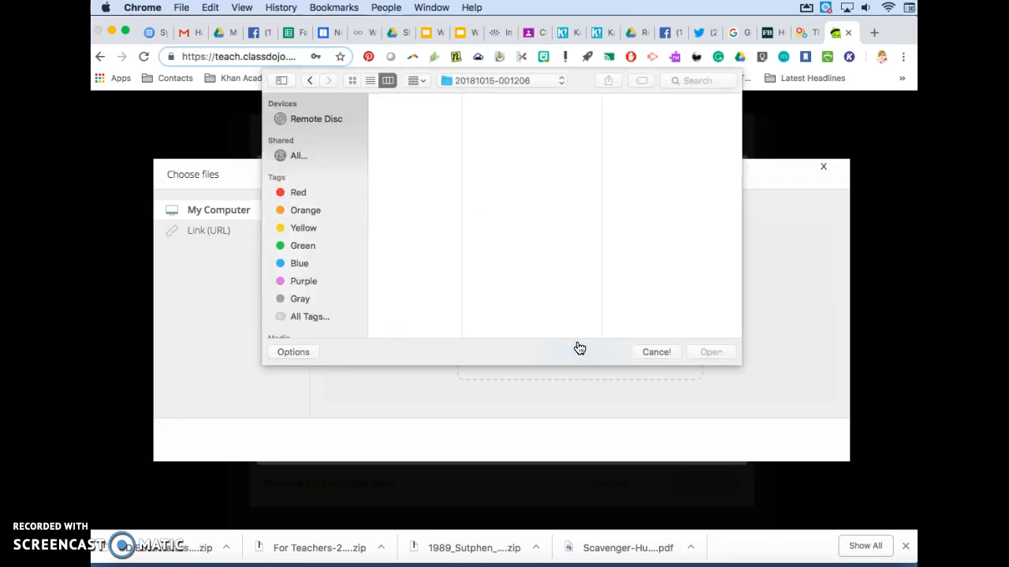
click(567, 80)
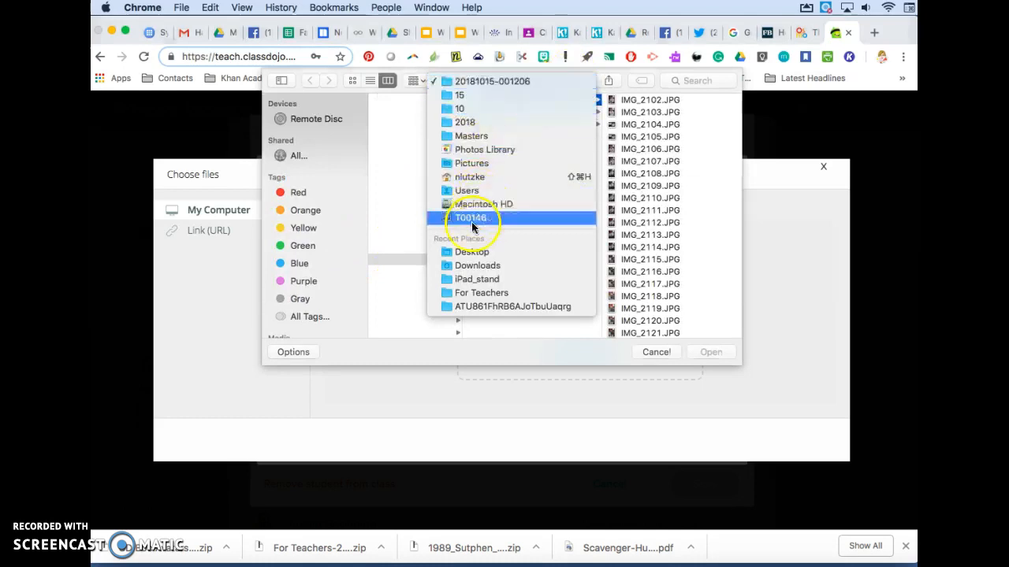
click(485, 266)
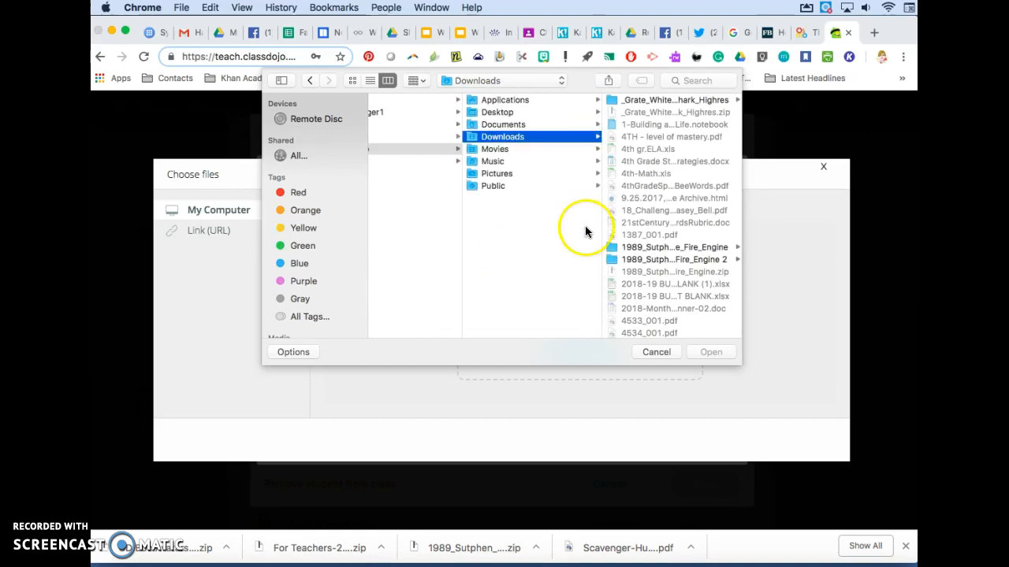
scroll(672, 207, up, 1)
scroll(671, 209, down, 5)
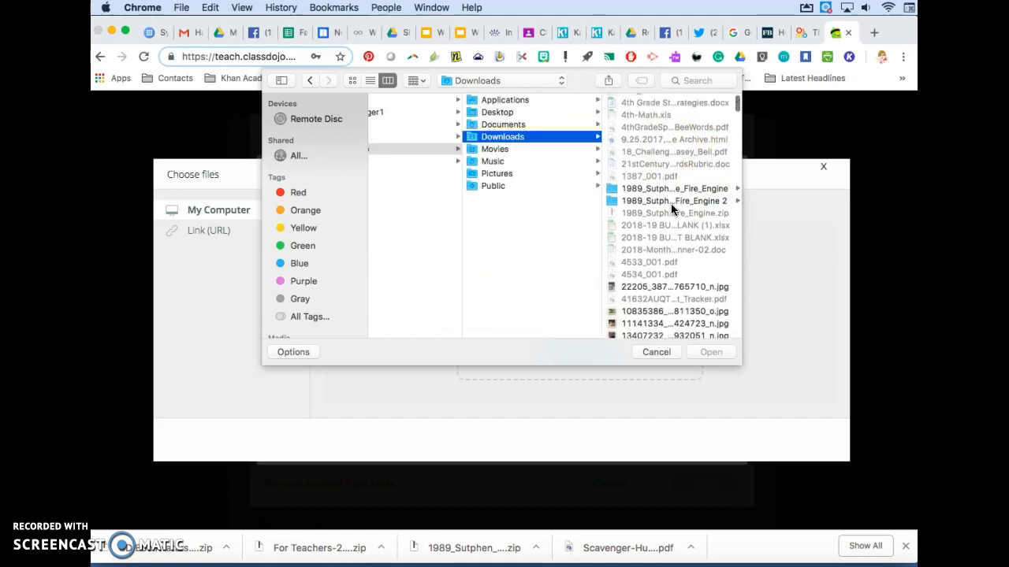
scroll(671, 209, down, 10)
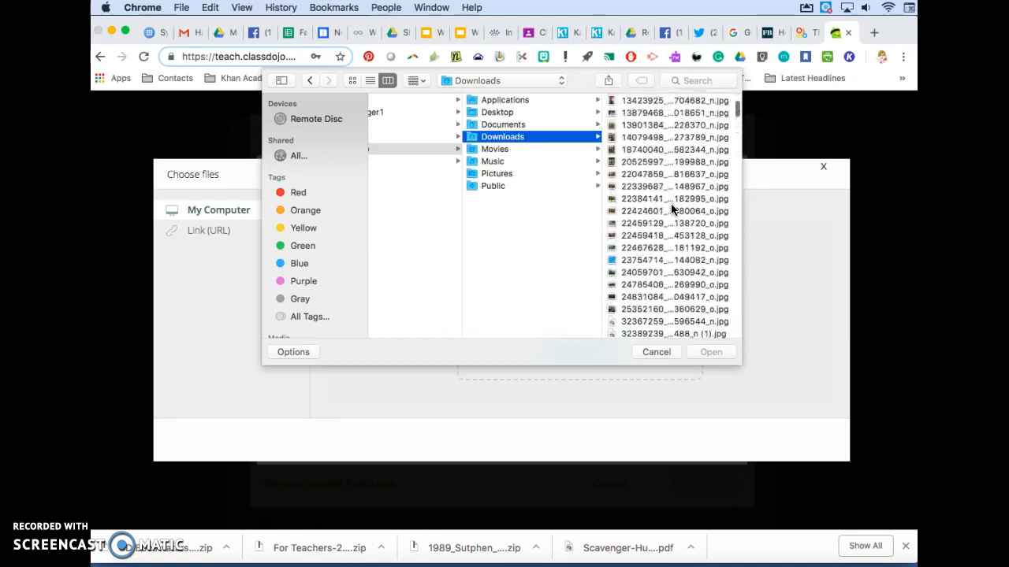
scroll(671, 208, up, 2)
scroll(672, 209, down, 6)
scroll(672, 209, down, 8)
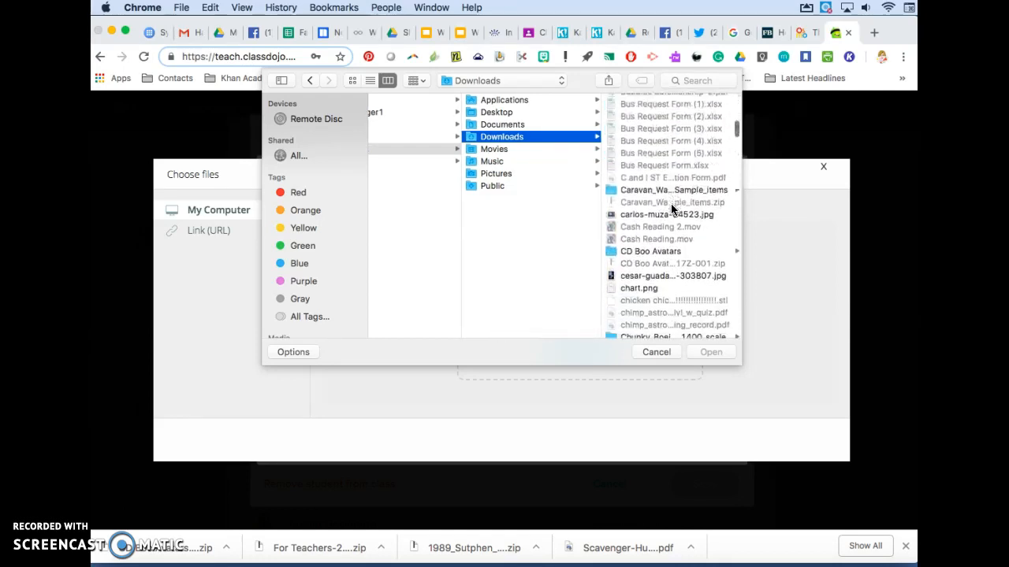
click(651, 249)
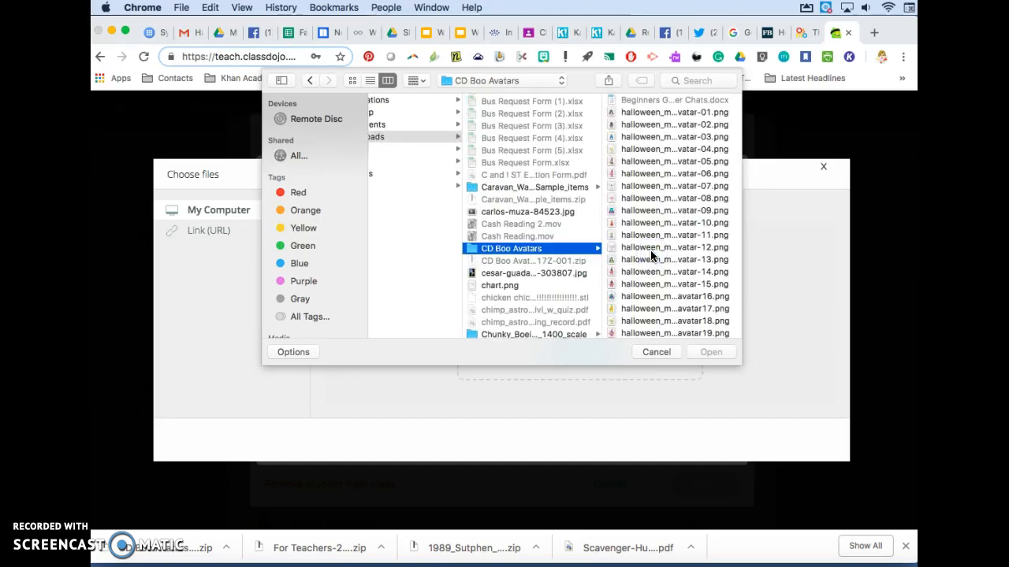
Upload all the Halloween monster PNG images from the folder and save the Boo Avatars set
click(629, 116)
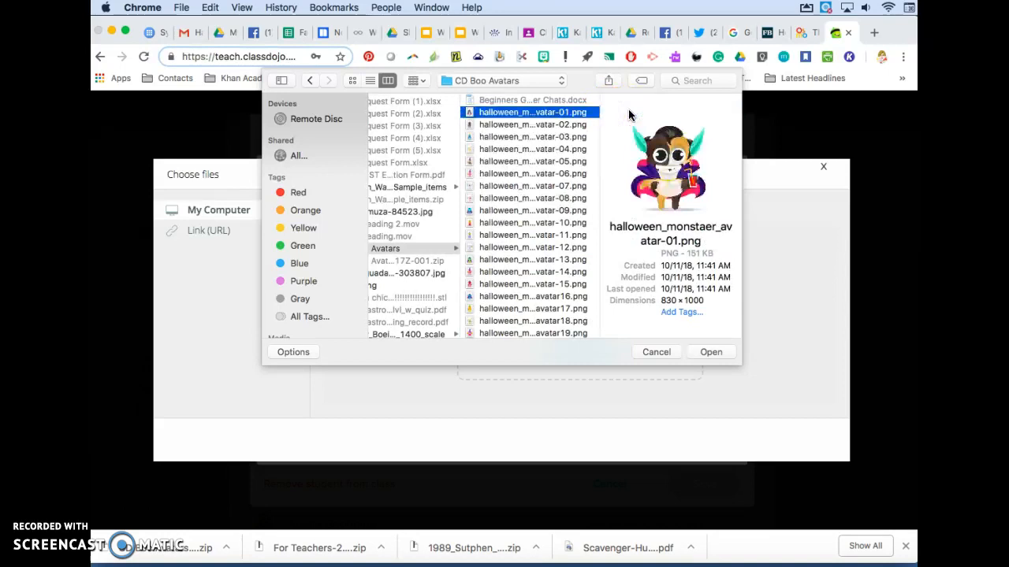
key(super+a)
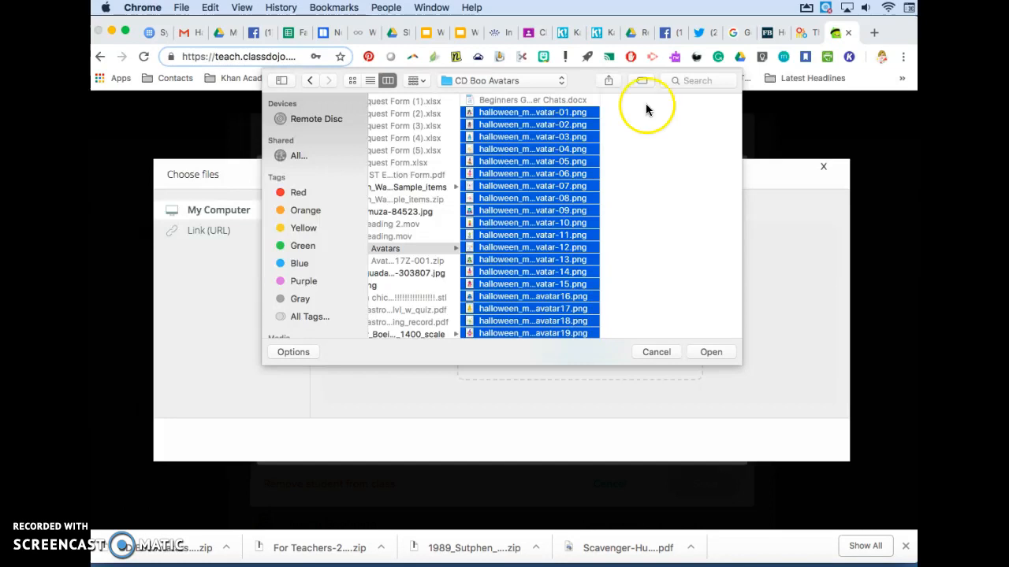
click(710, 353)
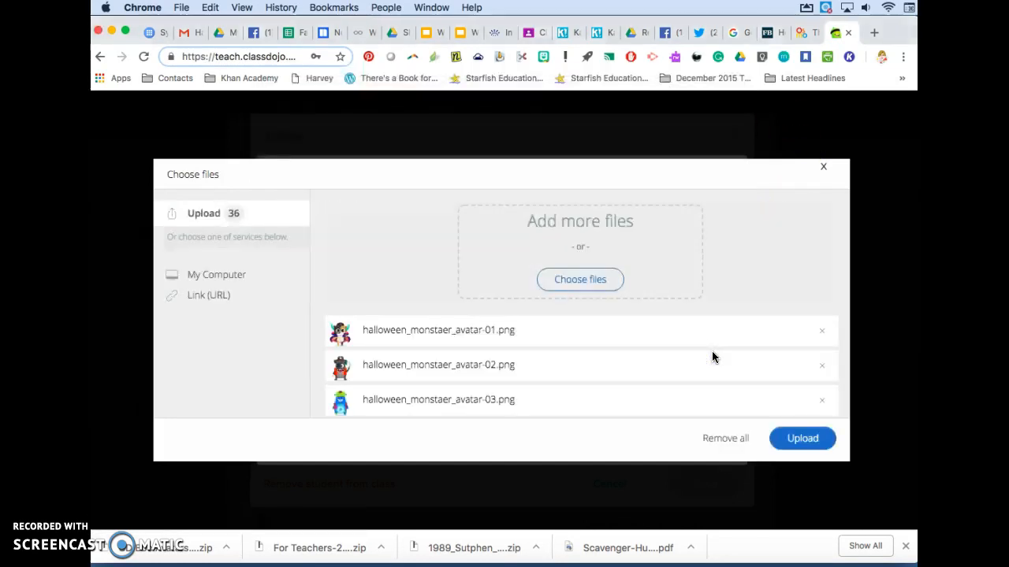
click(802, 439)
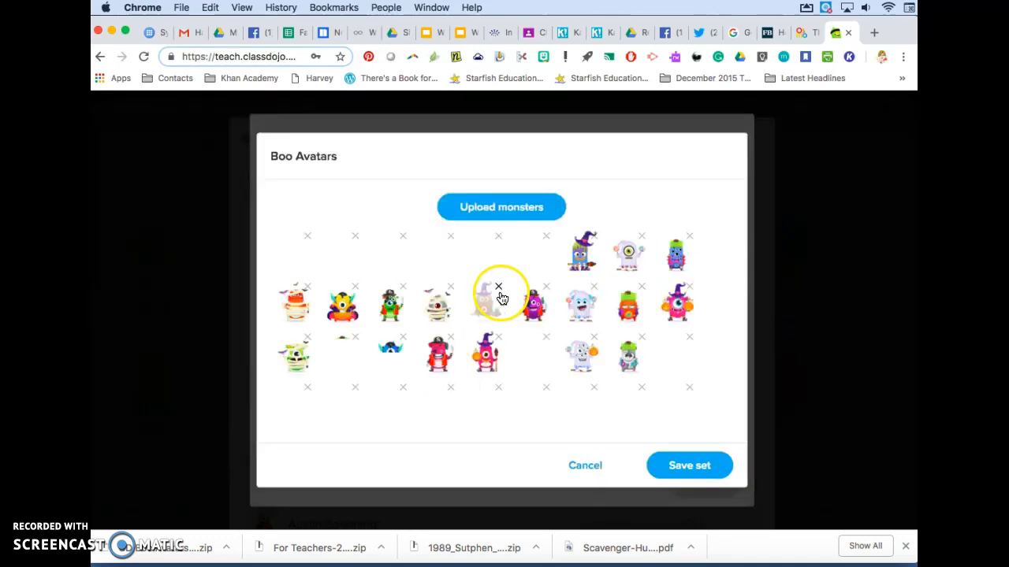
click(692, 466)
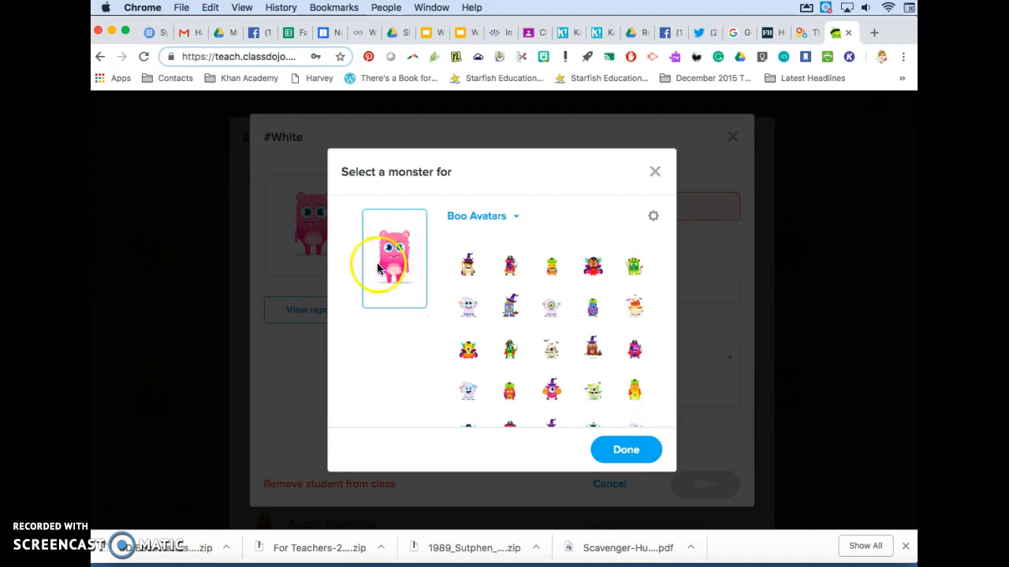
Try to assign the cream monster with the purple witch hat to the first student, closing the student's details without saving
click(465, 270)
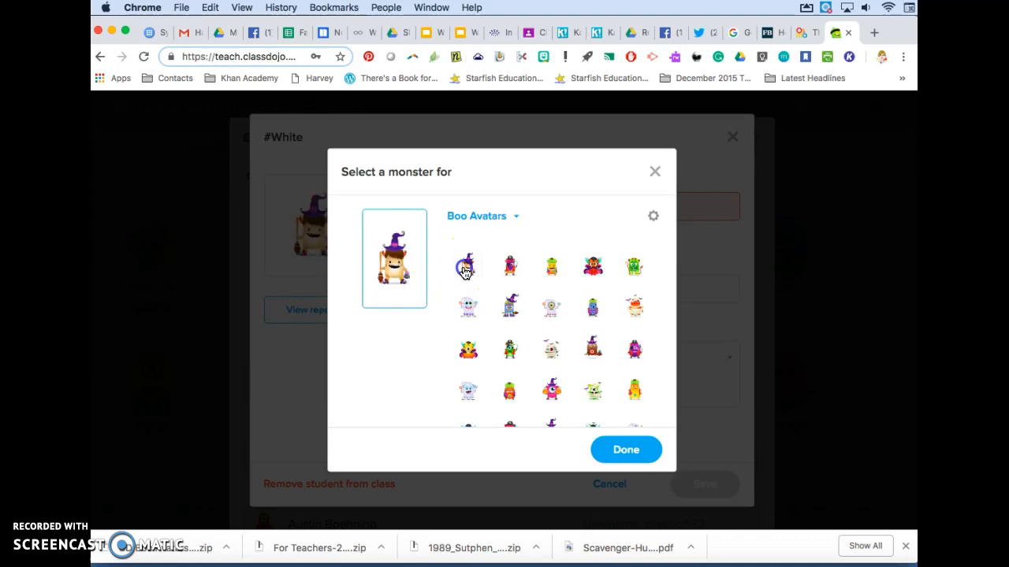
click(623, 448)
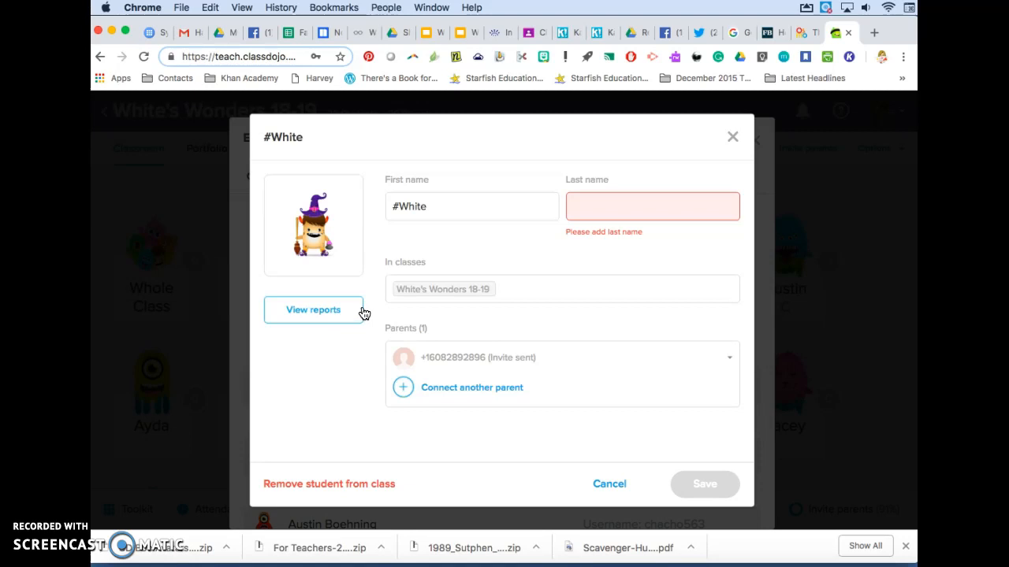
click(331, 264)
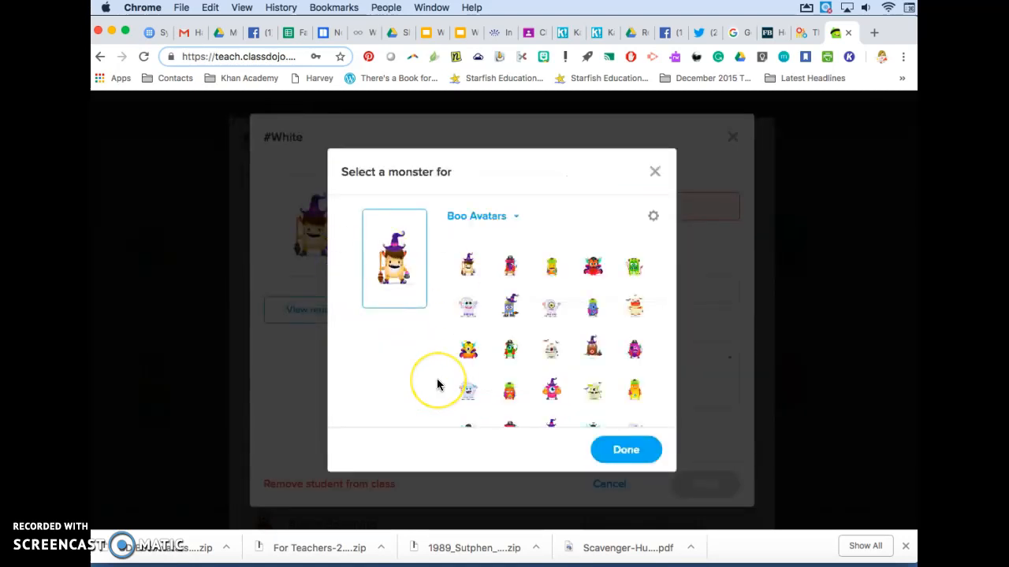
click(655, 174)
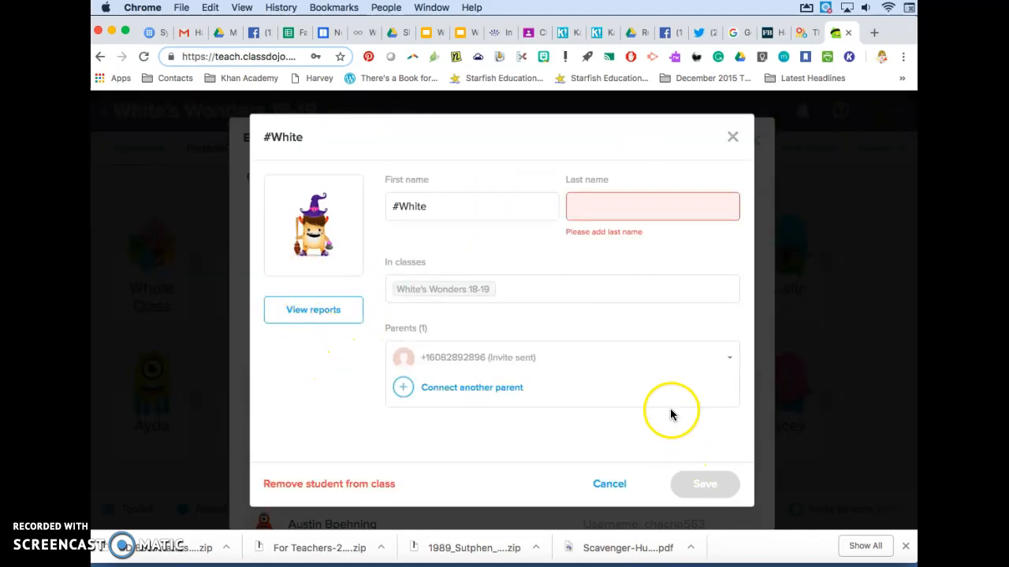
click(733, 137)
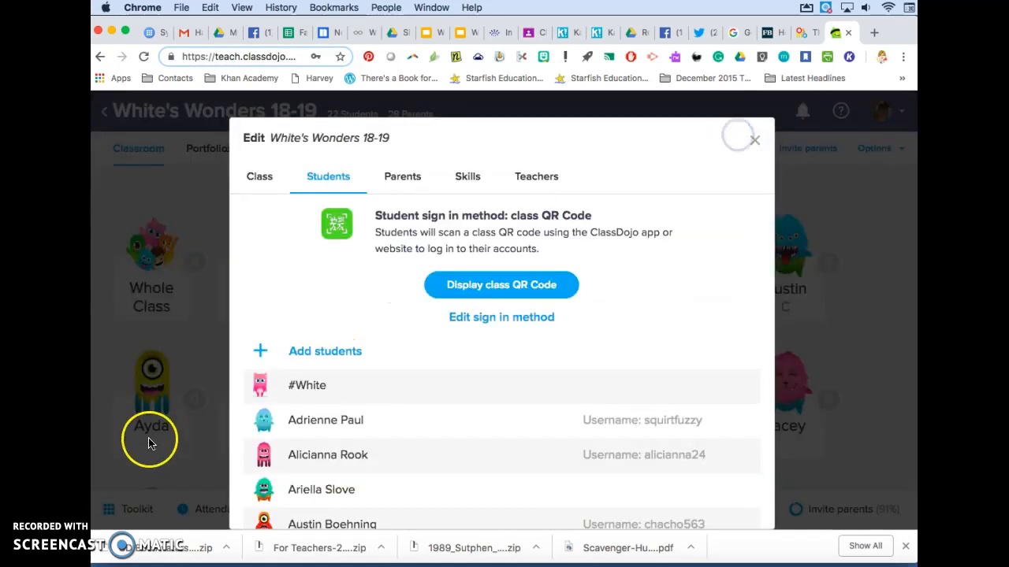
Assign the pirate monster from the Boo Avatars set to the second student in the list and save the student's details
click(264, 423)
click(323, 226)
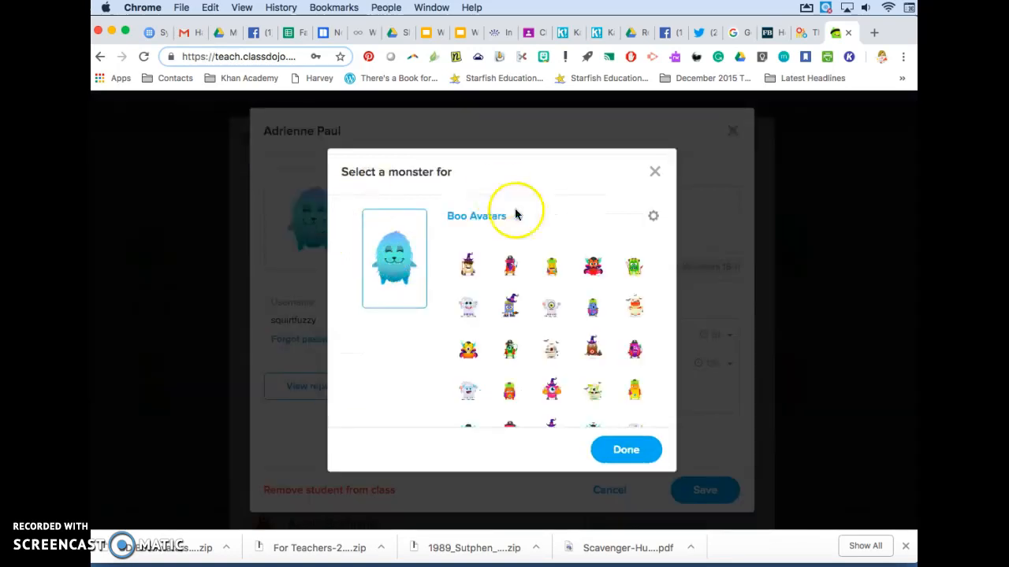
click(509, 264)
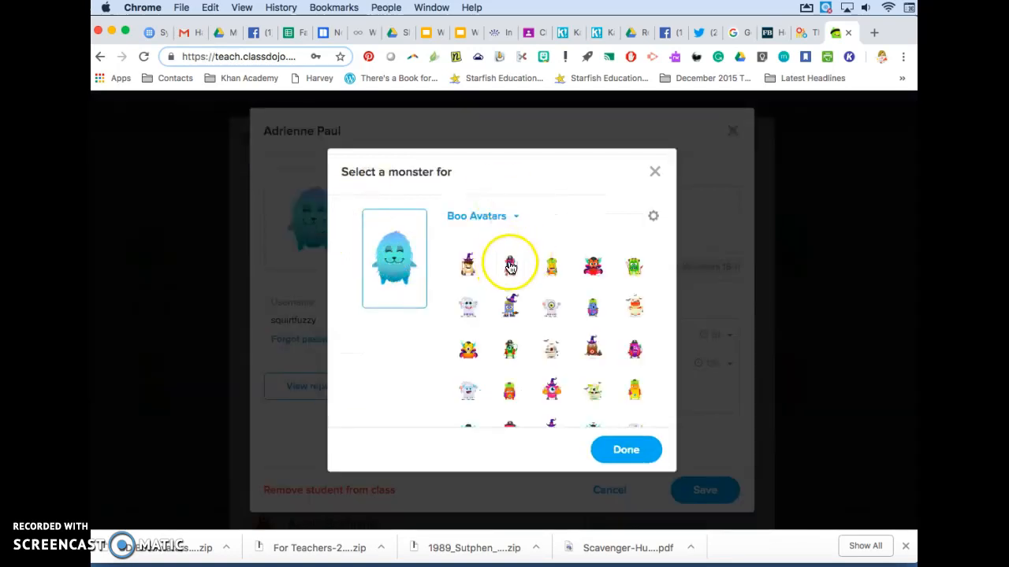
click(627, 449)
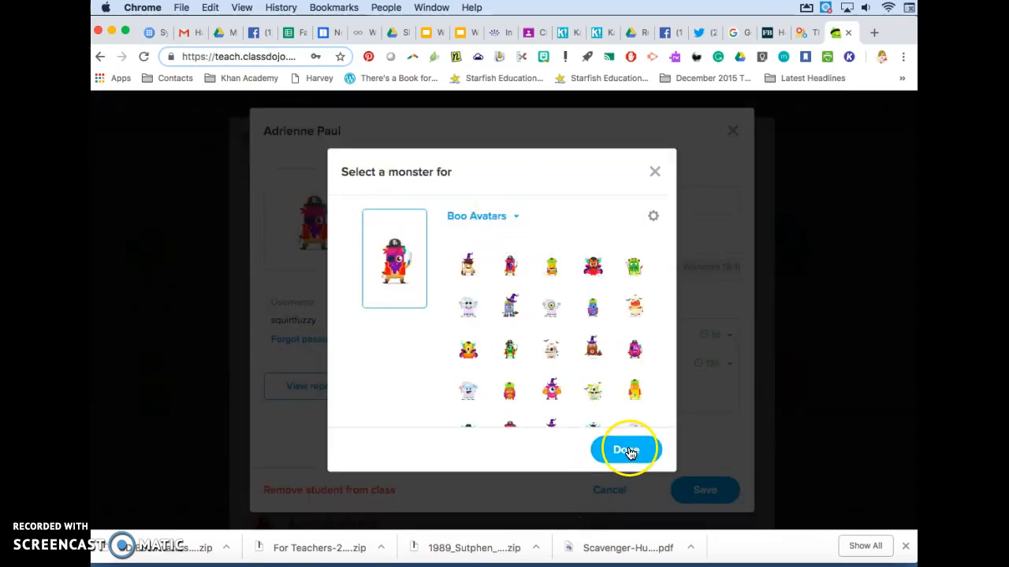
click(707, 490)
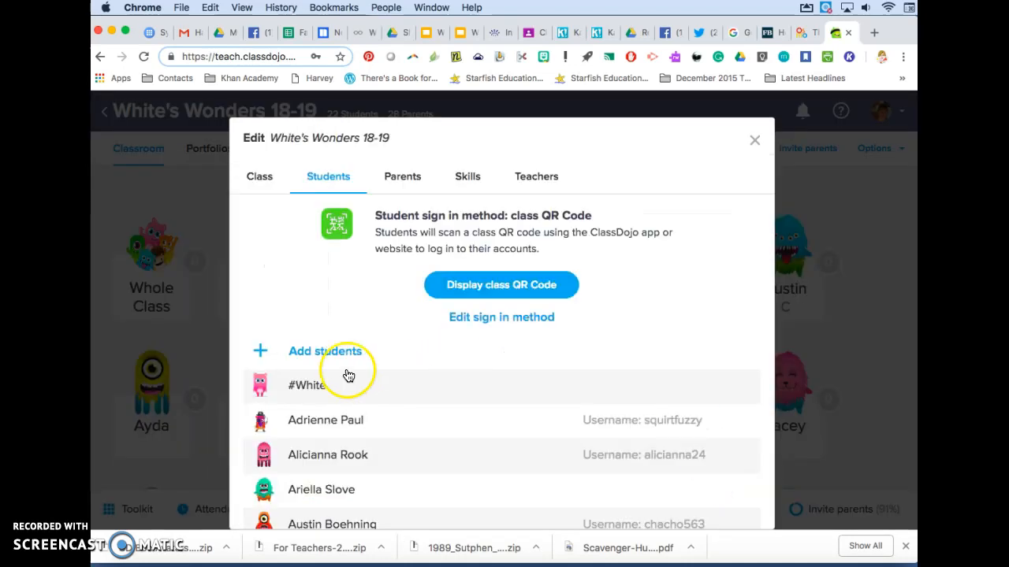
Assign the cream monster with the purple witch hat to the first student, enter "!" as the last name and save
click(264, 385)
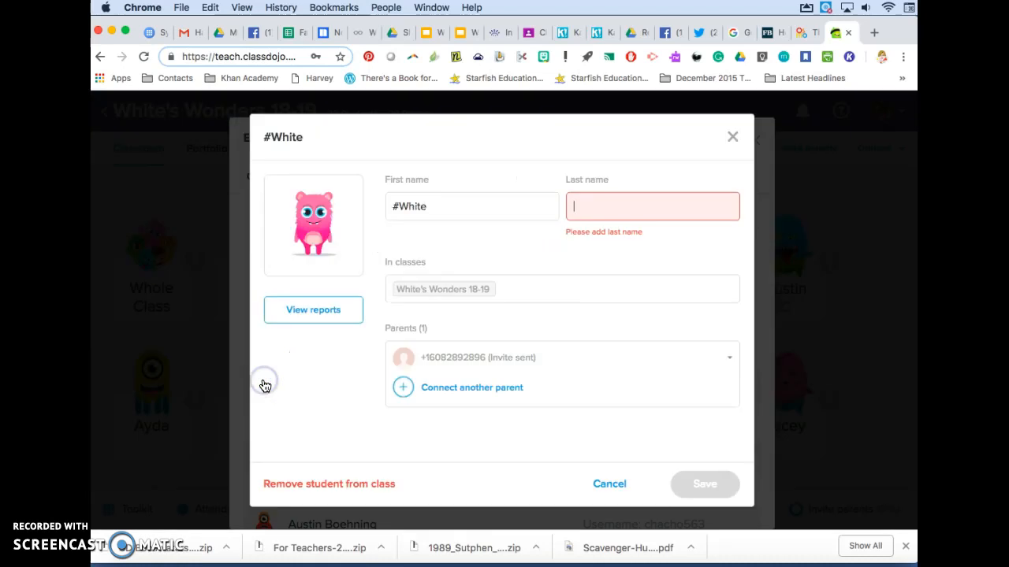
click(323, 232)
click(466, 270)
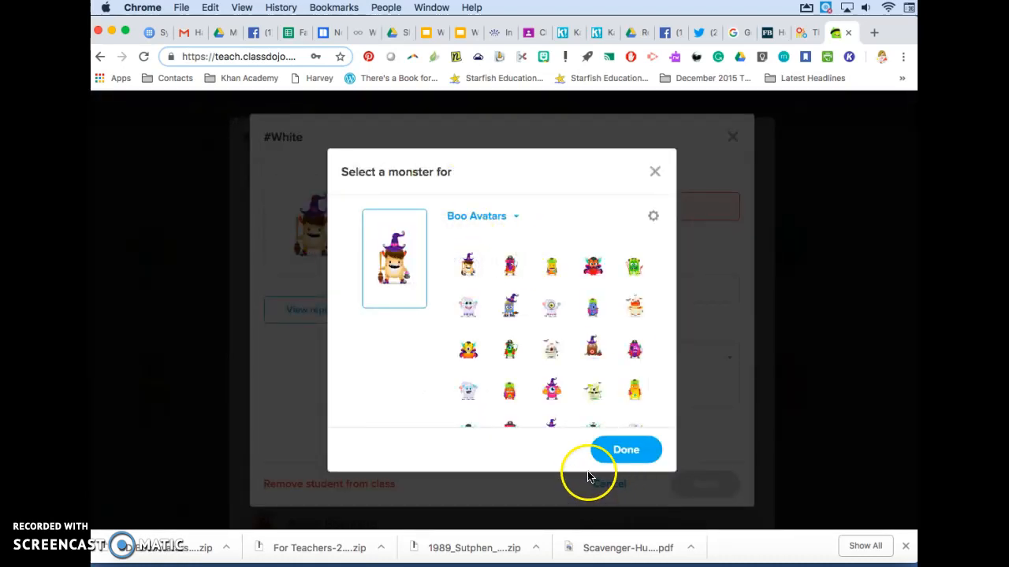
click(617, 449)
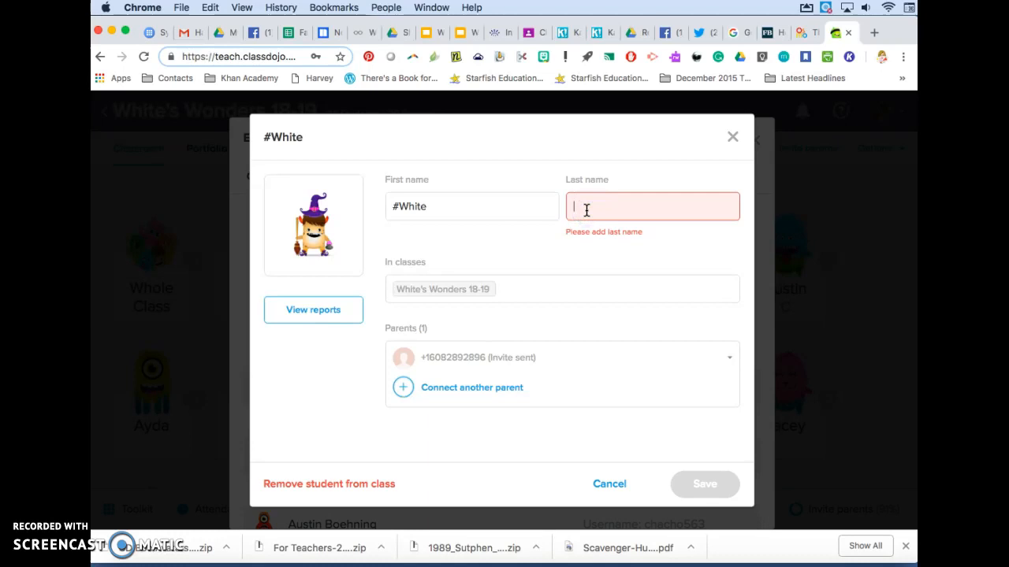
text(!)
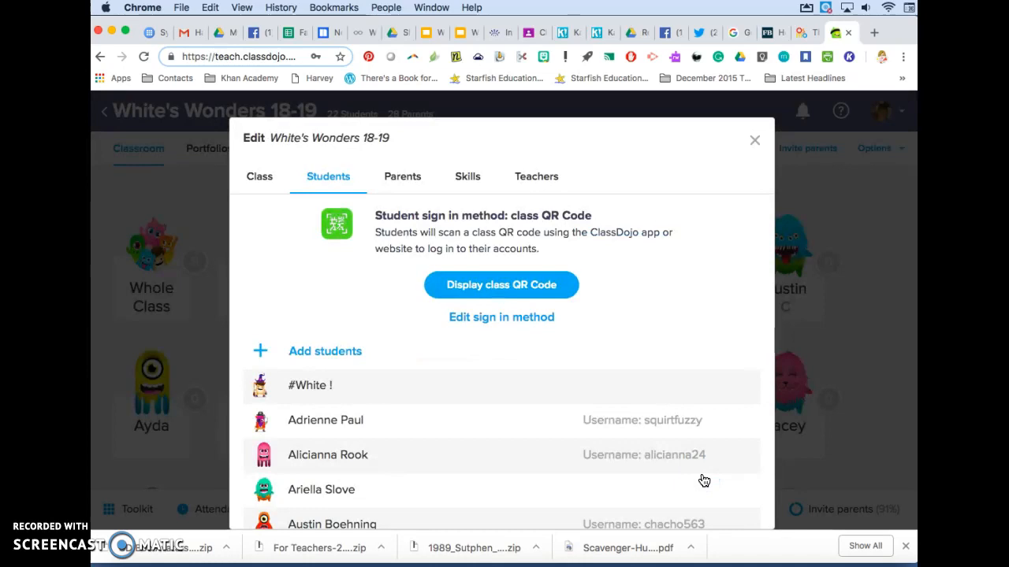
Assign the yellow monster with the green hat from the Boo Avatars set to the third student and save the student's details
click(312, 460)
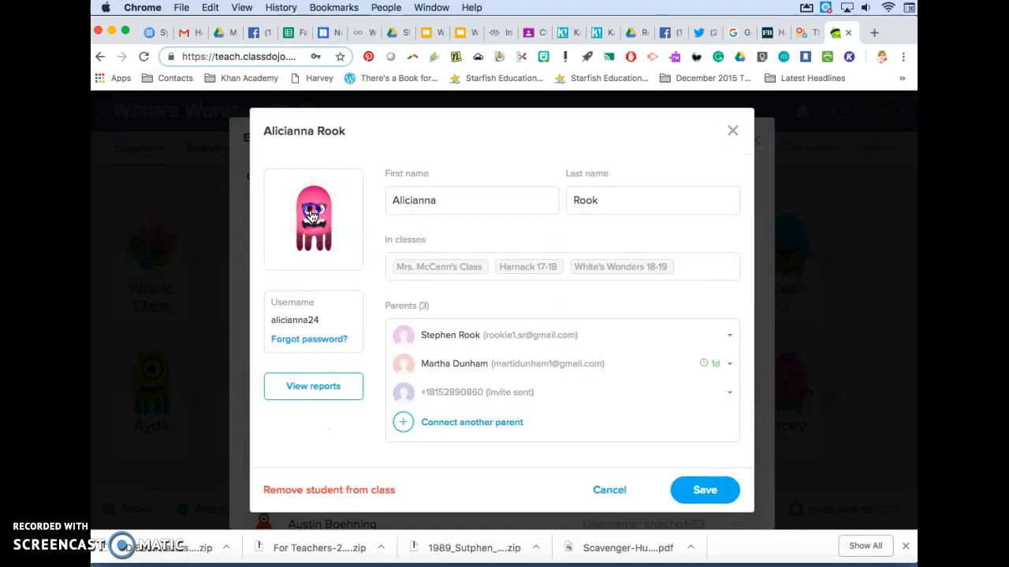
click(312, 218)
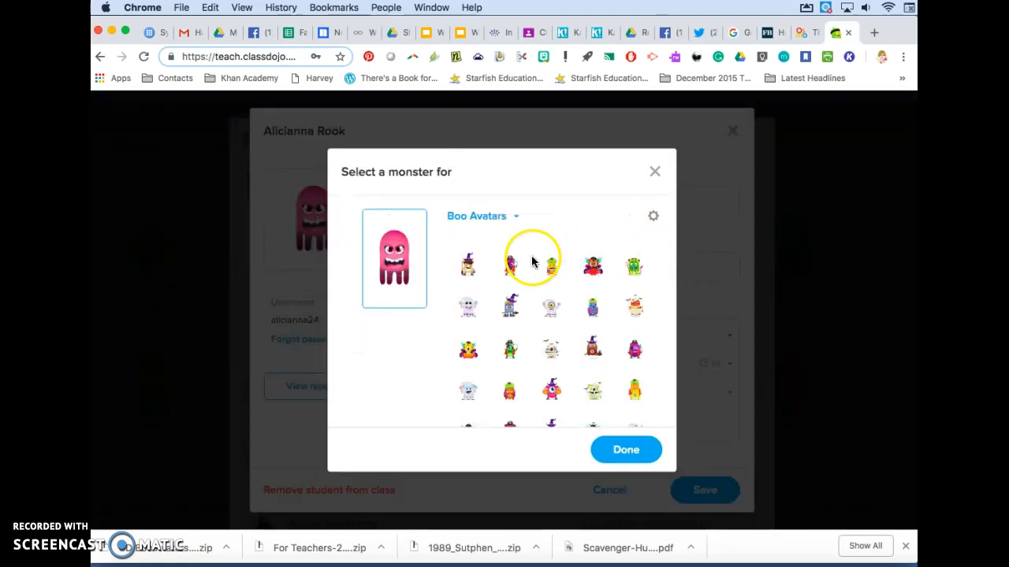
click(554, 267)
click(622, 450)
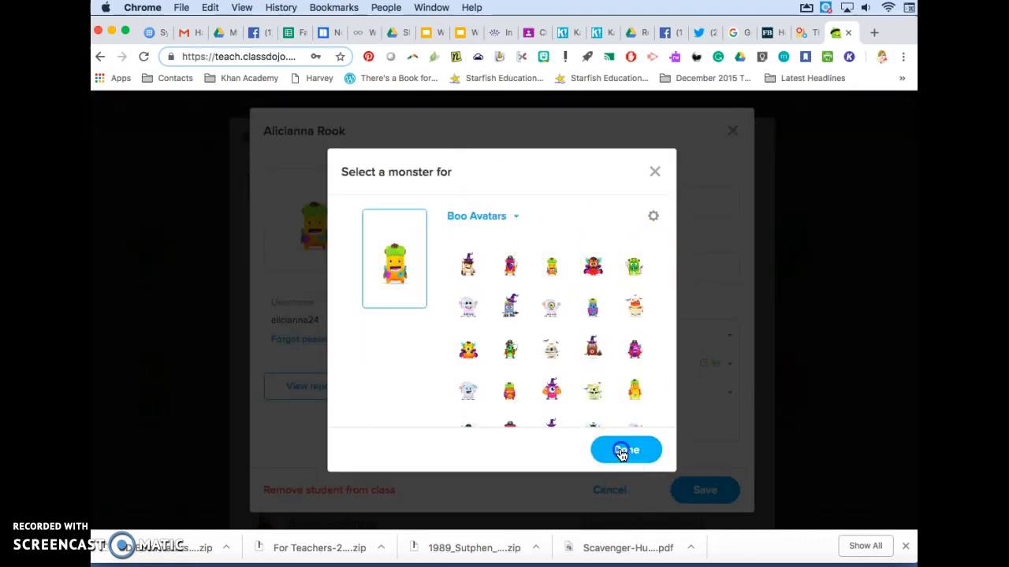
click(694, 491)
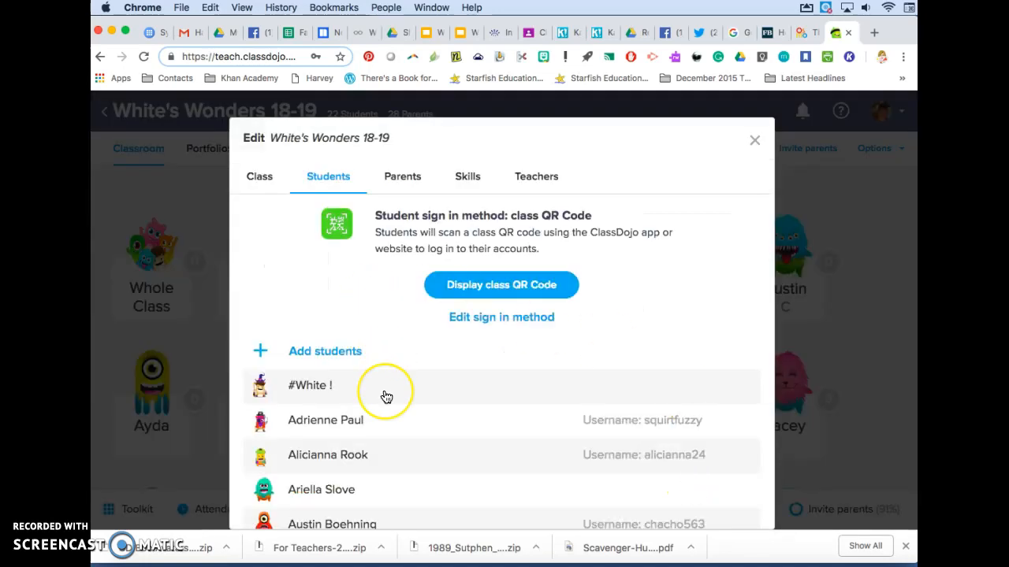
Look over the rest of the student list, and close the class editing window to return to the classroom
scroll(383, 394, down, 5)
scroll(383, 394, up, 2)
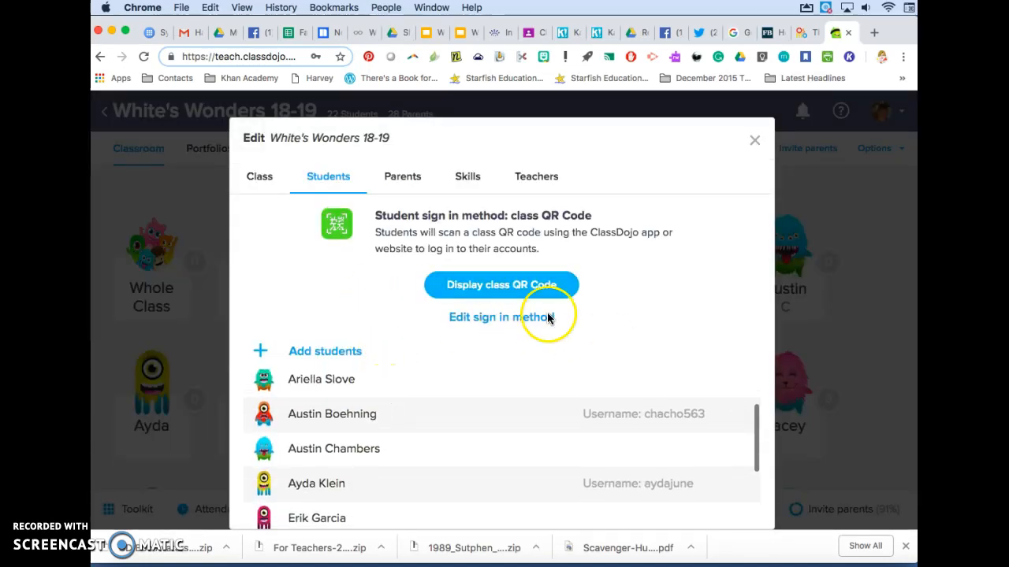
click(756, 146)
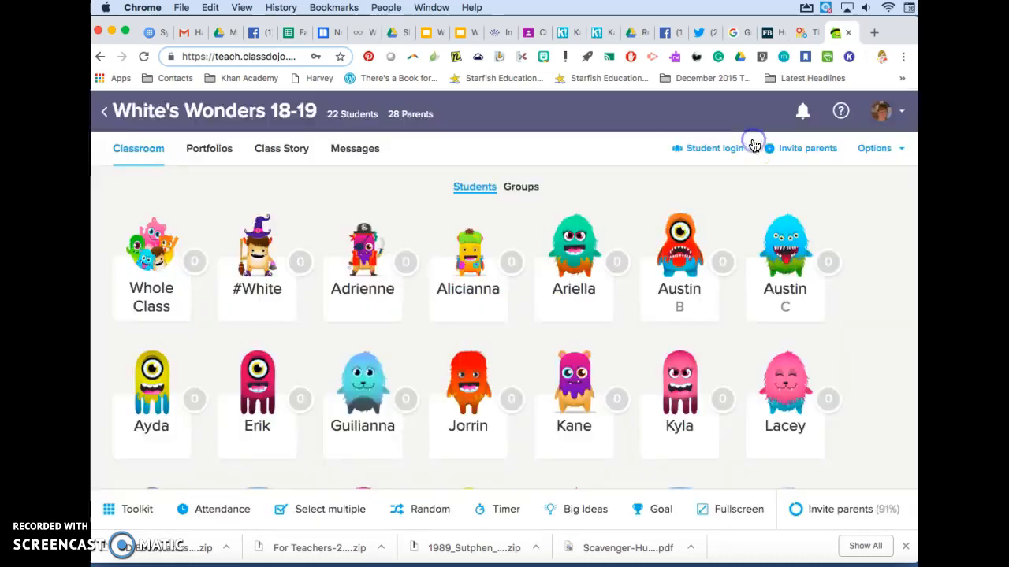